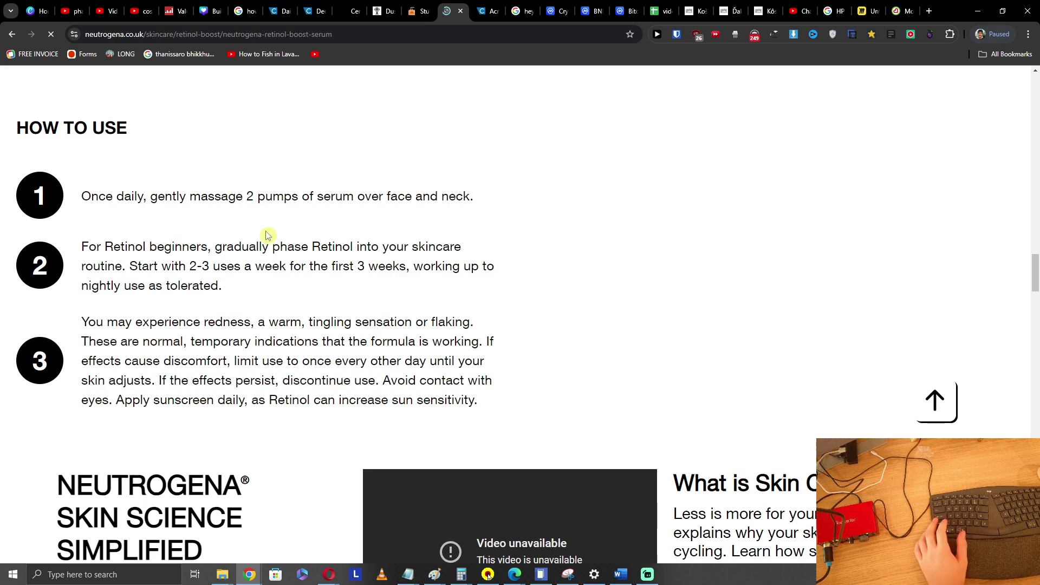
- Highlight the gradual phase-in advice in How To Use step 2, through 'tolerated'
mouse_move(241, 246)
left_mouse_down()
mouse_move(283, 247)
mouse_move(198, 268)
left_mouse_up()
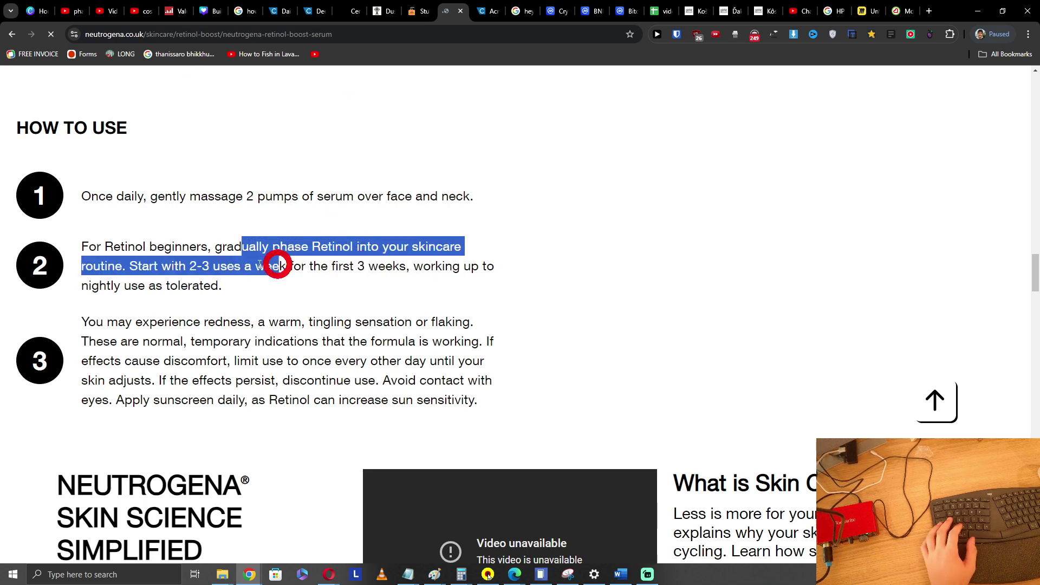
left_click_drag(228, 268, 418, 274)
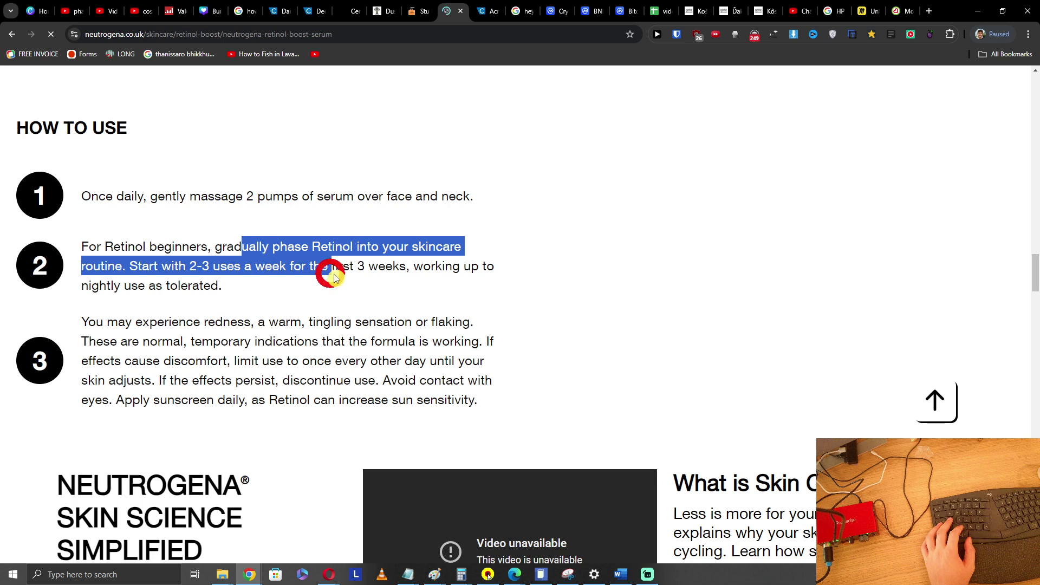
left_click(194, 280)
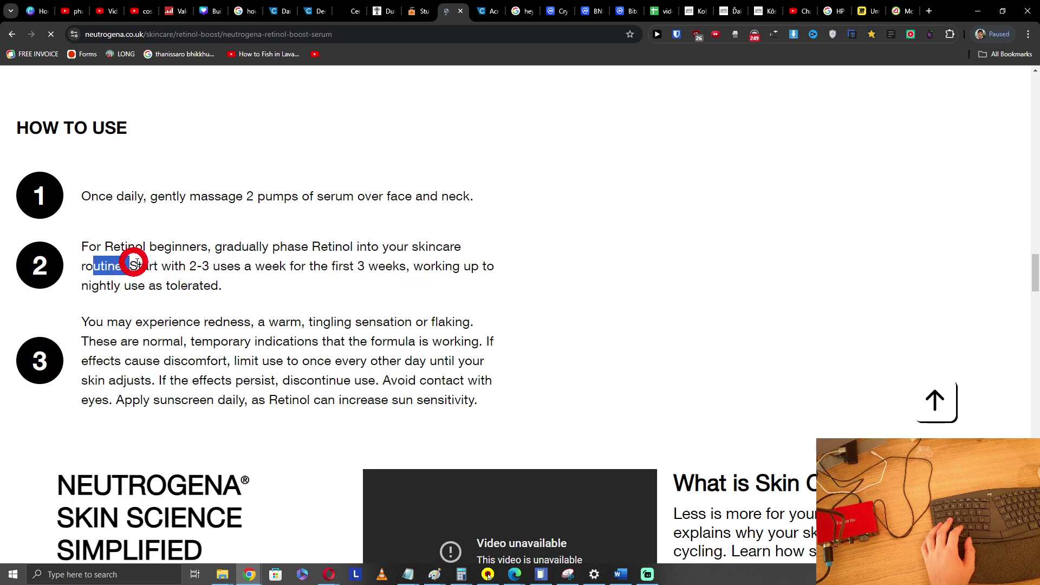
left_click_drag(92, 265, 255, 285)
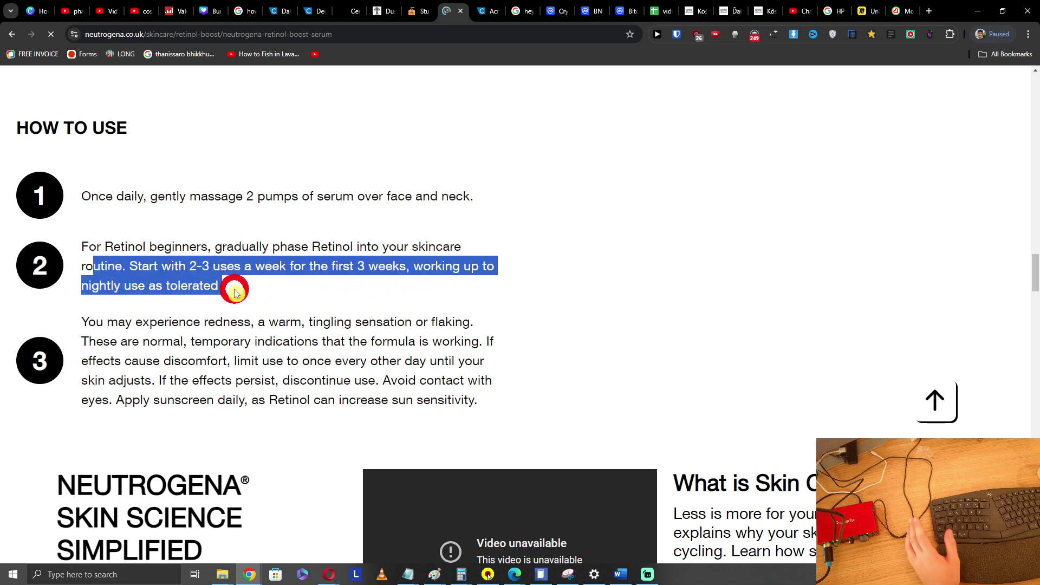
left_click(109, 321)
- Highlight step 3's side-effects and sunscreen advice, then the Who It's For text
mouse_move(109, 322)
left_mouse_down()
mouse_move(318, 323)
mouse_move(237, 344)
left_mouse_up()
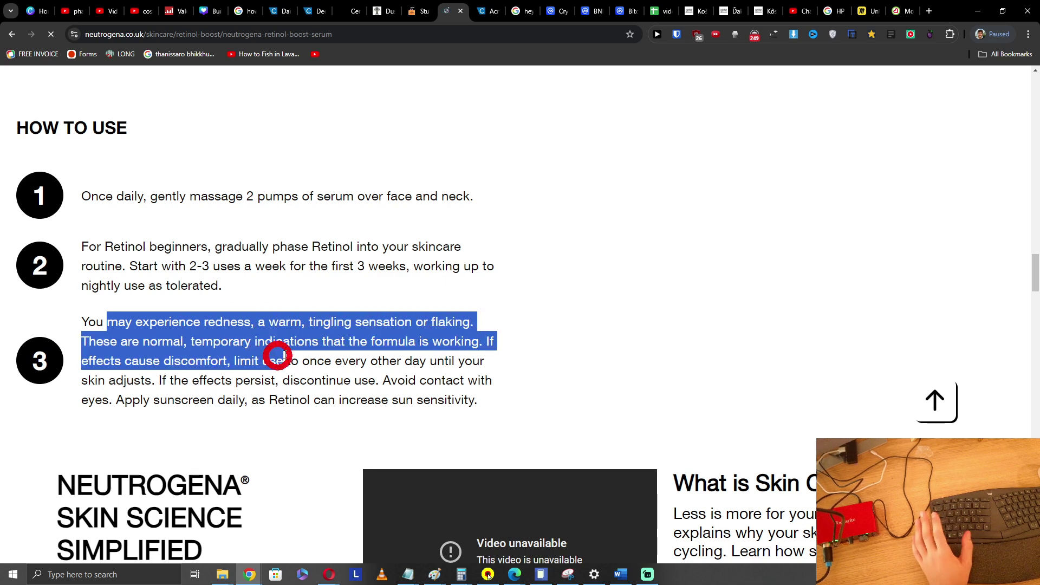
mouse_move(237, 342)
left_mouse_down()
mouse_move(466, 339)
mouse_move(292, 362)
left_mouse_up()
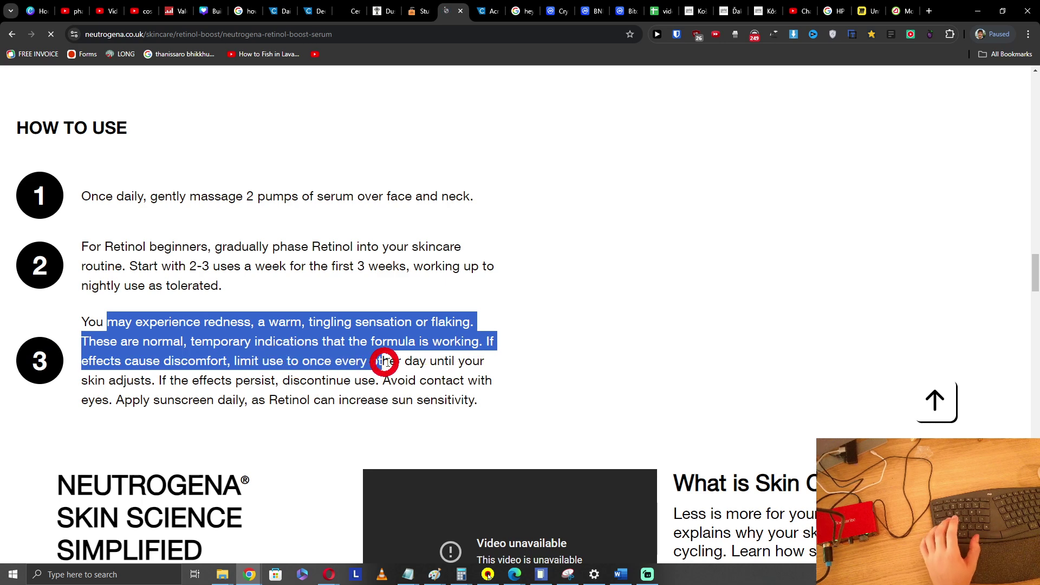
mouse_move(292, 362)
left_mouse_down()
mouse_move(481, 361)
mouse_move(301, 383)
left_mouse_up()
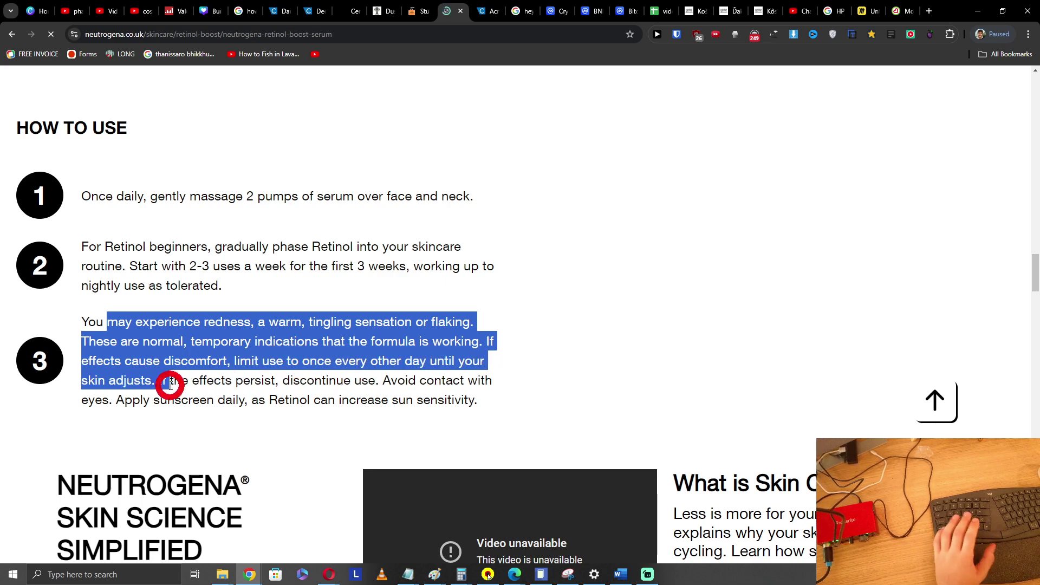
mouse_move(301, 383)
left_mouse_down()
mouse_move(495, 379)
mouse_move(414, 403)
mouse_move(106, 322)
left_mouse_up()
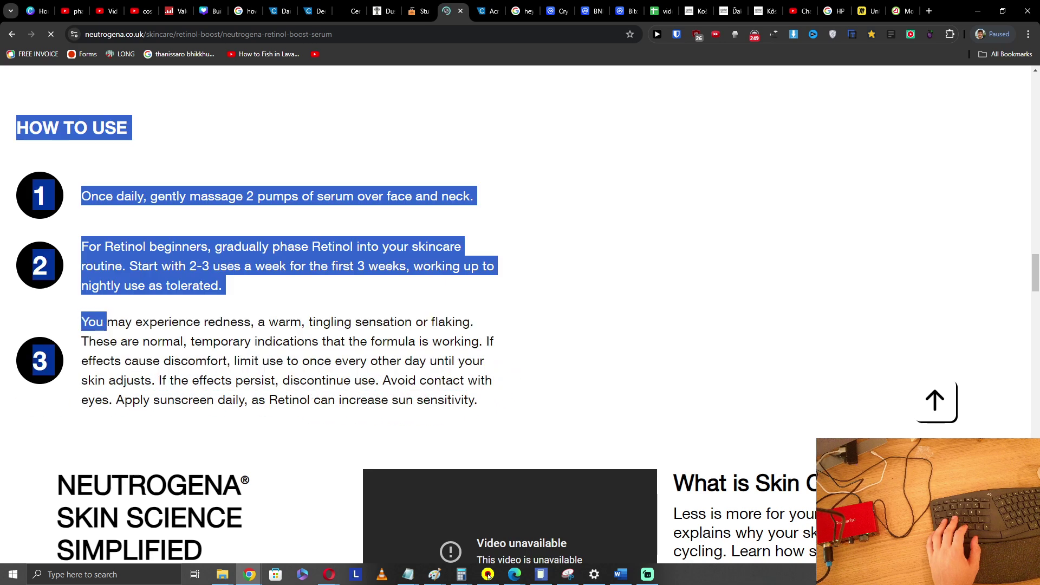
left_click(307, 355)
left_click_drag(141, 402, 488, 400)
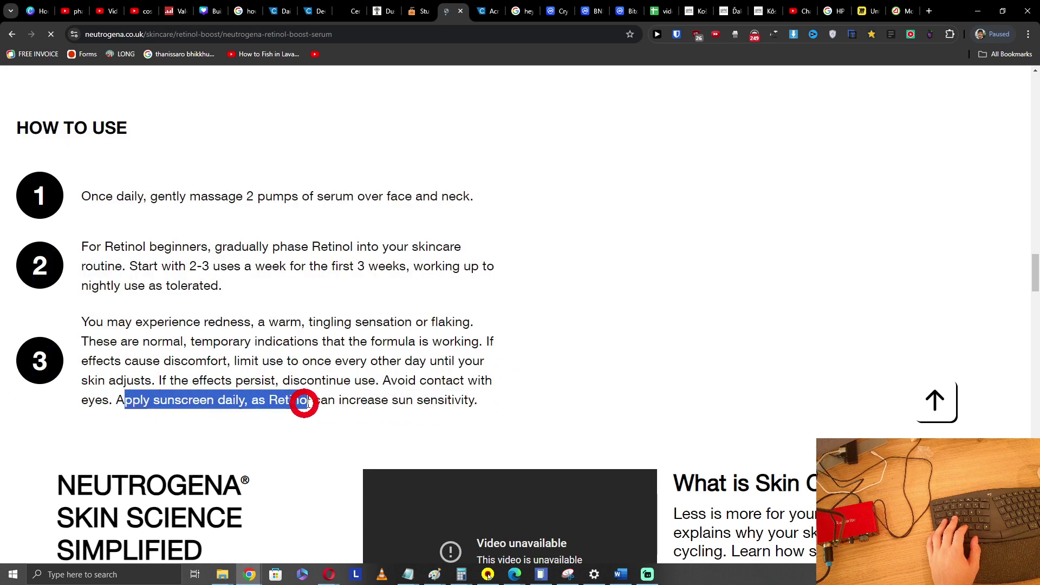
scroll(421, 399, "down", 3)
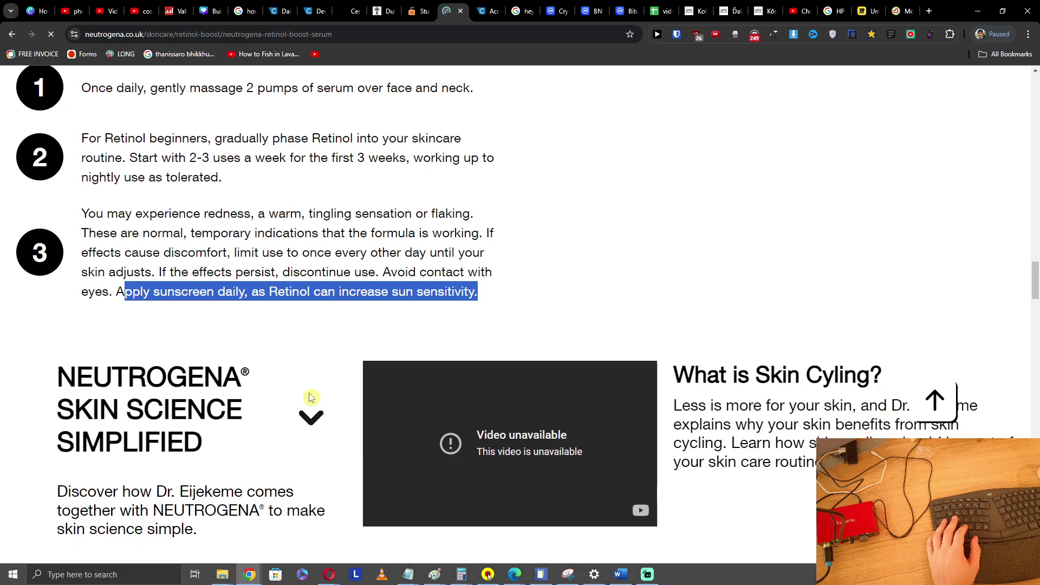
scroll(366, 398, "down", 3)
scroll(325, 398, "down", 3)
scroll(309, 398, "down", 3)
scroll(308, 398, "up", 5)
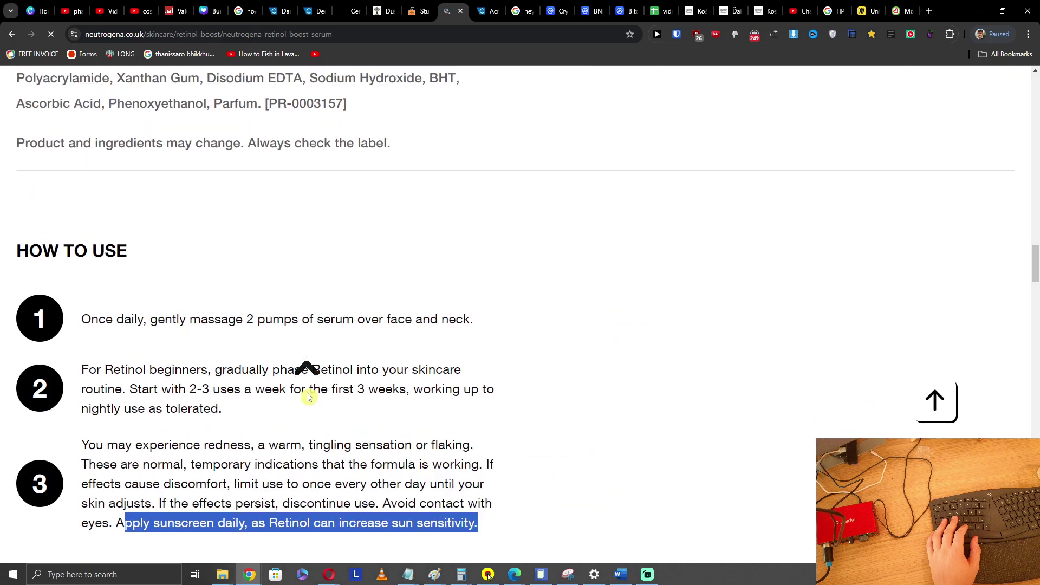
scroll(308, 399, "up", 4)
scroll(308, 398, "up", 3)
scroll(309, 399, "up", 4)
scroll(308, 396, "up", 3)
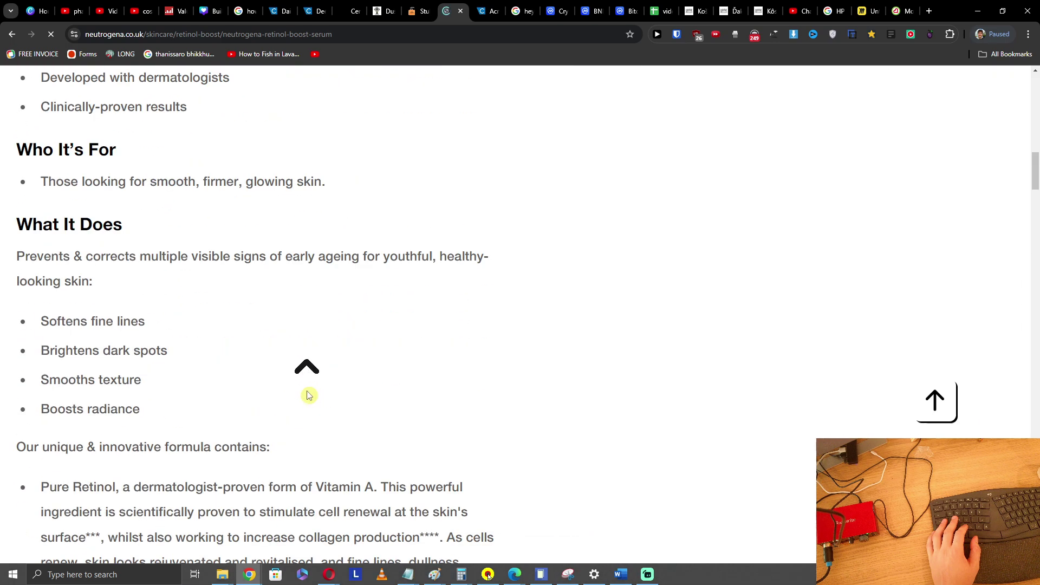
scroll(308, 396, "up", 5)
scroll(308, 396, "down", 1)
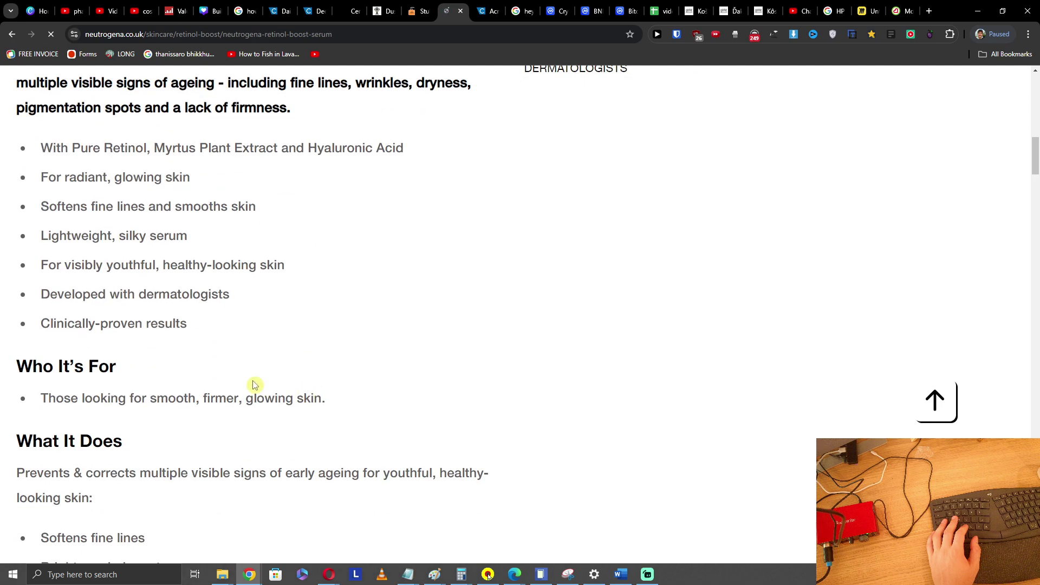
left_click_drag(62, 396, 397, 418)
left_click(397, 418)
scroll(361, 398, "up", 2)
scroll(360, 397, "down", 3)
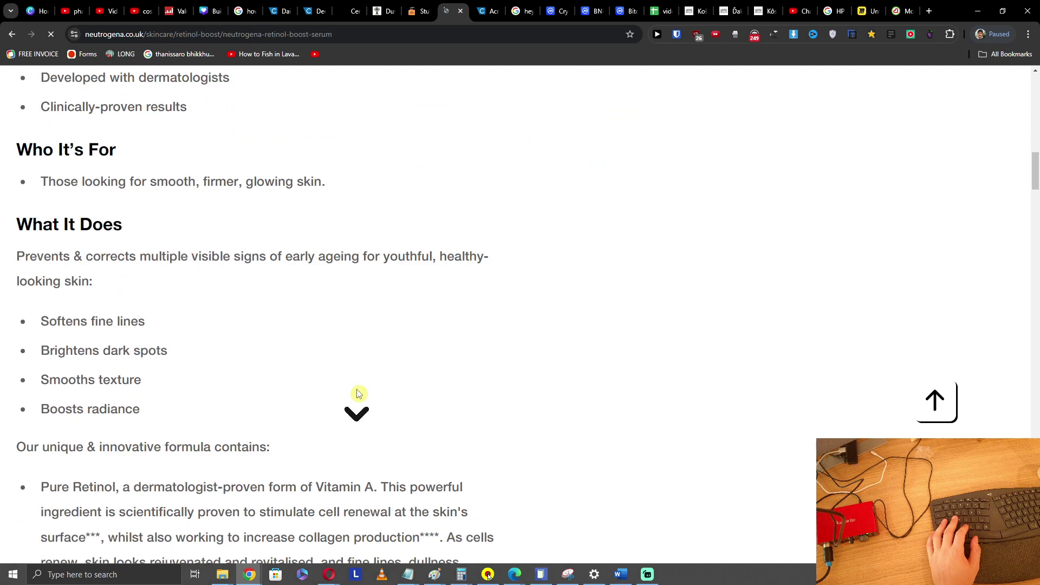
scroll(360, 398, "down", 2)
scroll(360, 398, "down", 3)
scroll(359, 397, "down", 3)
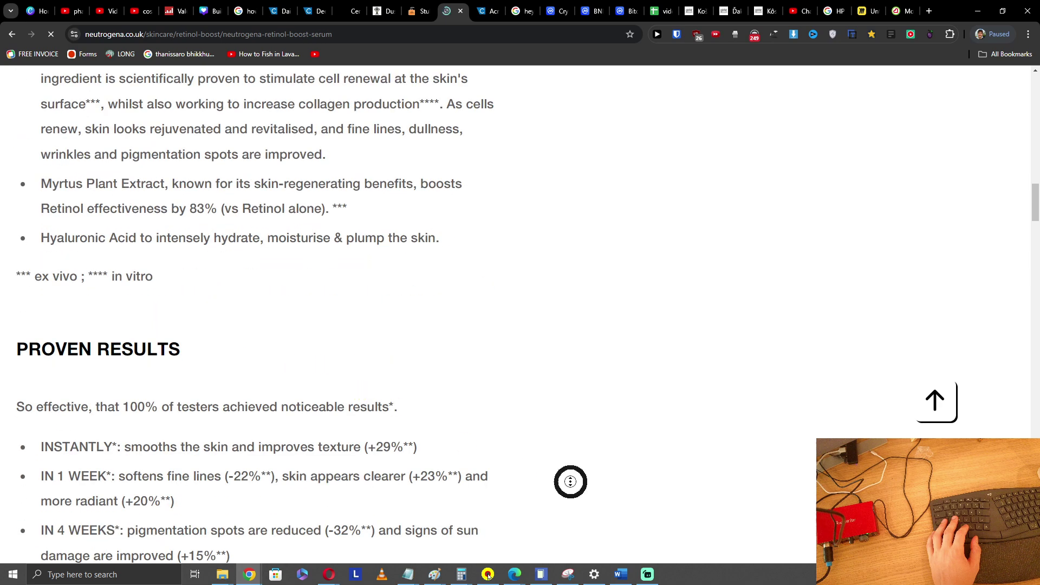
scroll(570, 482, "up", 3)
scroll(569, 482, "up", 5)
scroll(569, 482, "up", 8)
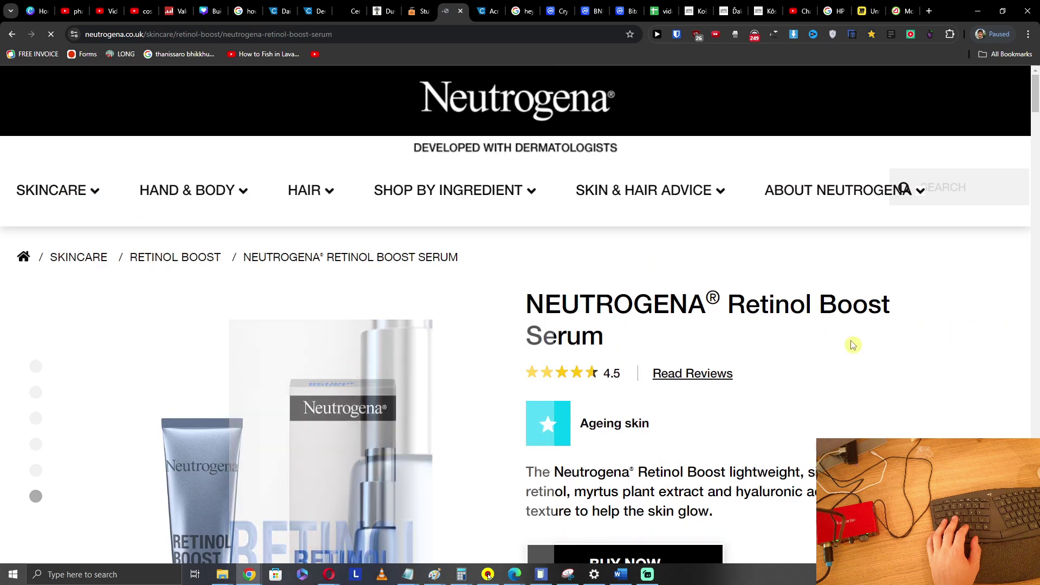
scroll(853, 345, "down", 3)
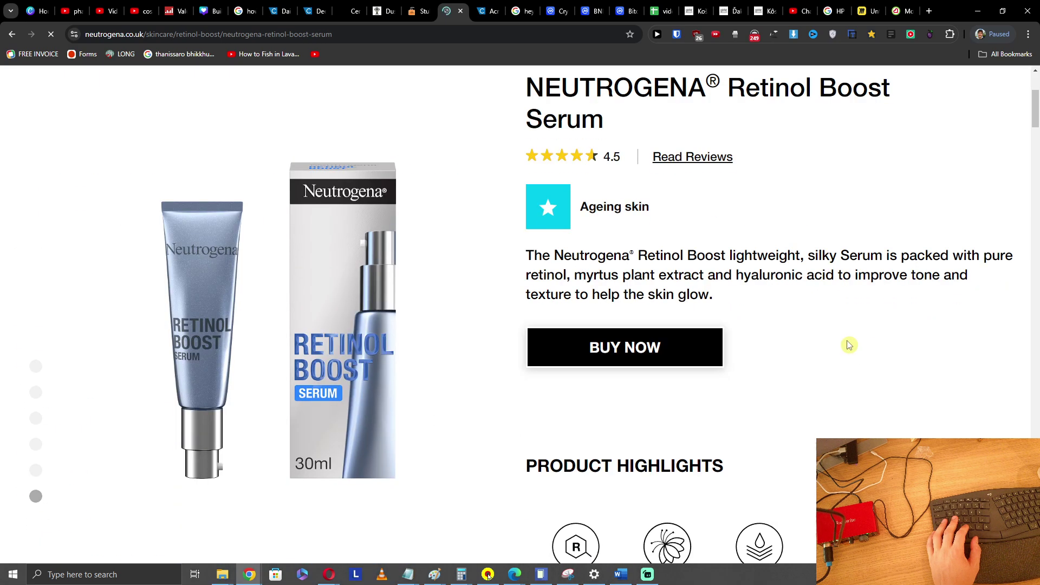